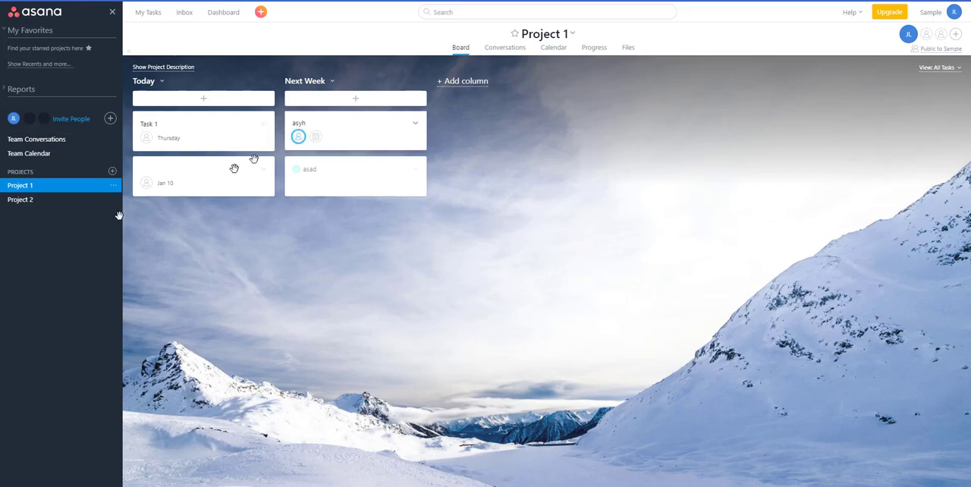
- View the Project 2 task list and the My Tasks list
click(24, 200)
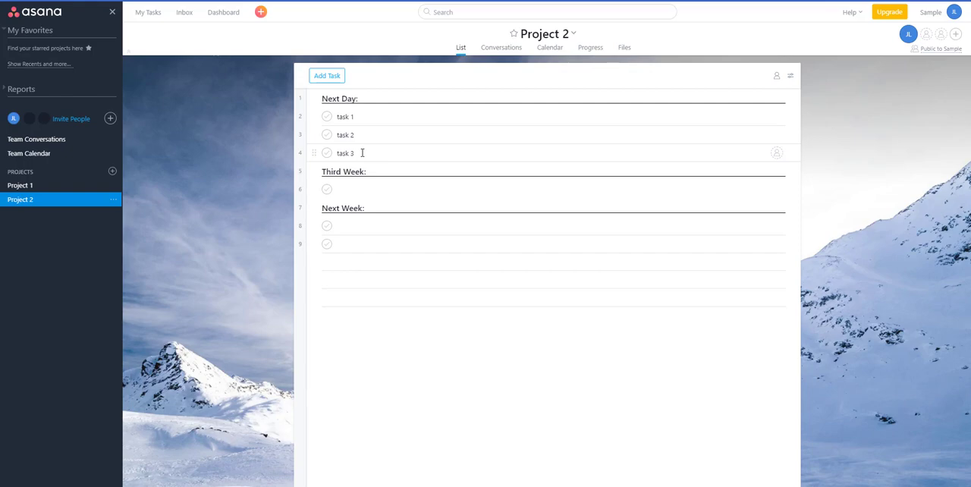
click(147, 13)
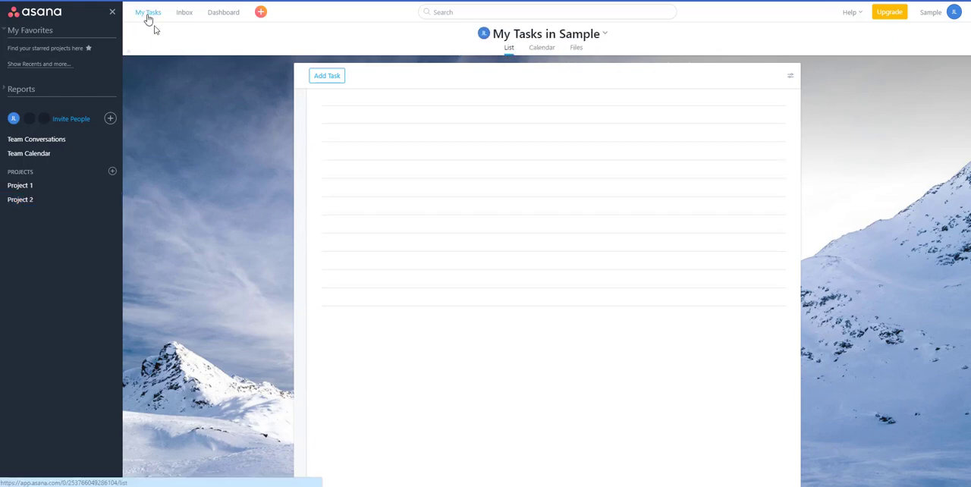
- On the Project 1 board, assign Task 1 and asyh to yourself and delete the unnamed task due Jan 10
click(49, 187)
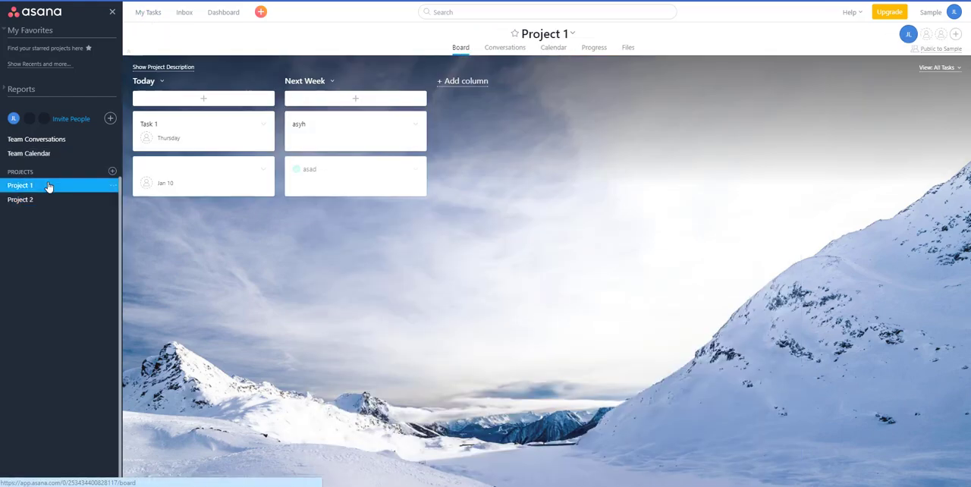
click(146, 139)
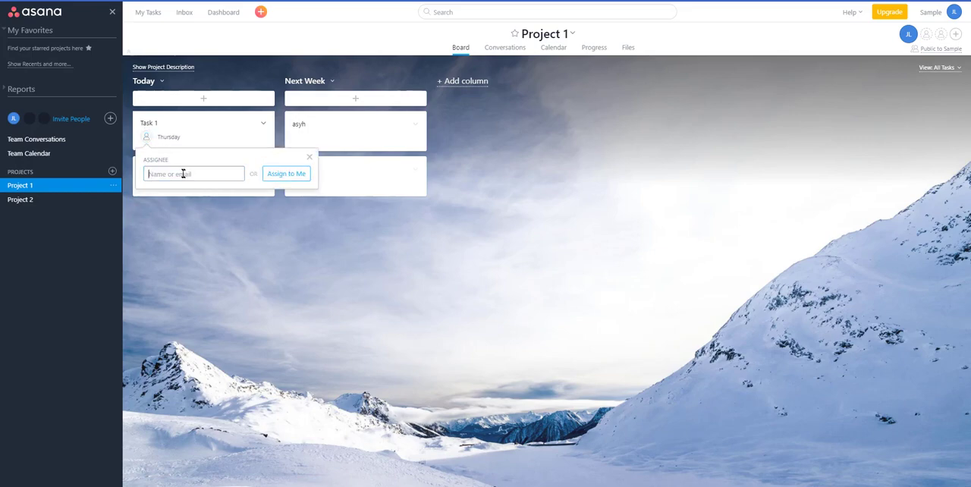
click(282, 177)
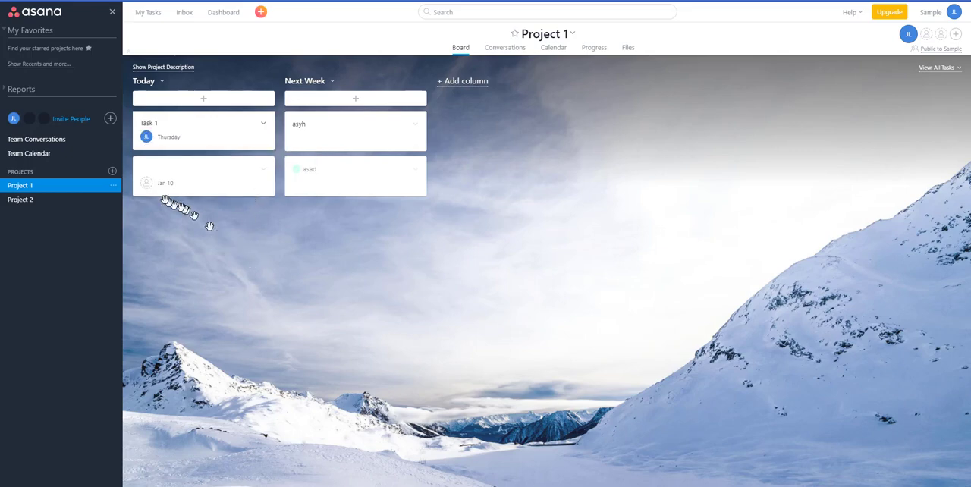
click(298, 138)
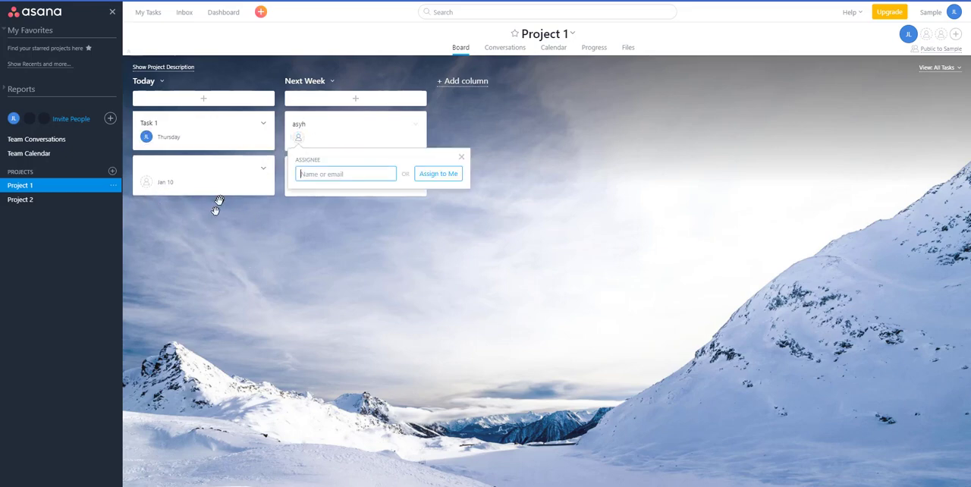
click(447, 177)
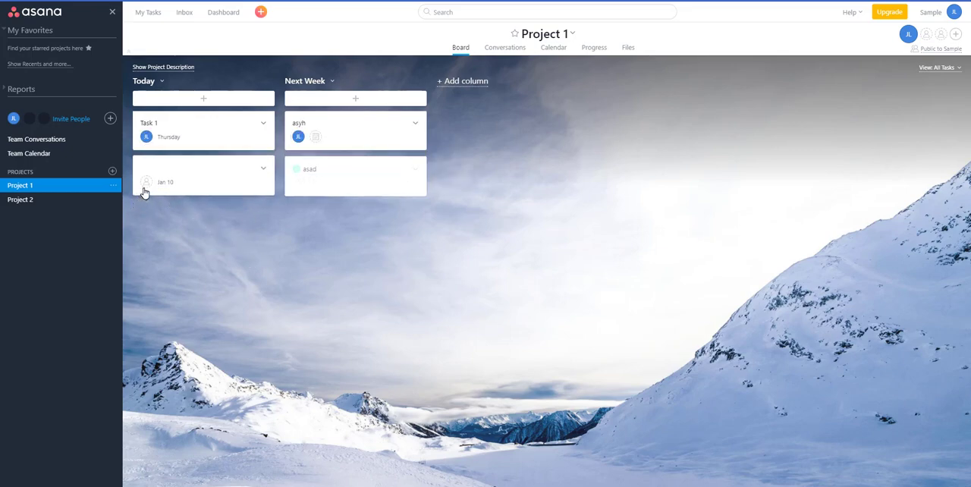
click(265, 169)
click(271, 184)
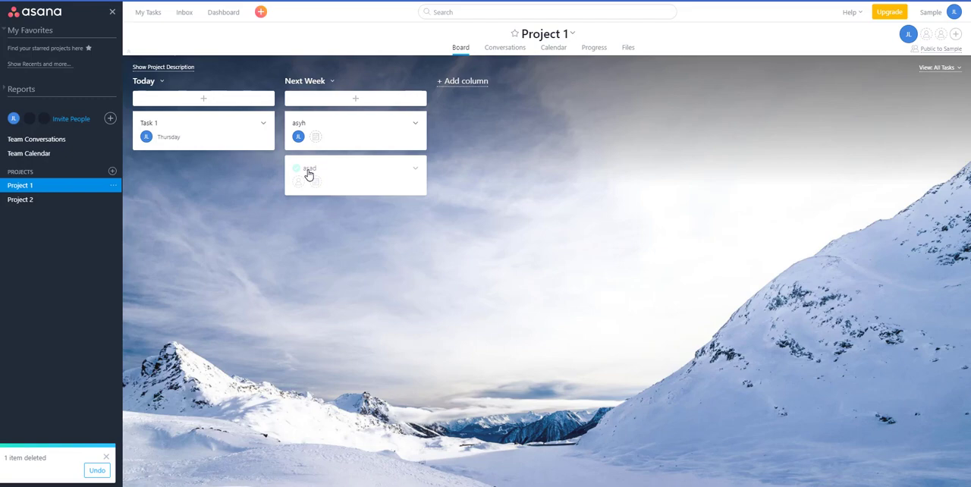
- Assign task 1, task 2 and task 3 under Next Day in Project 2 to yourself
click(29, 202)
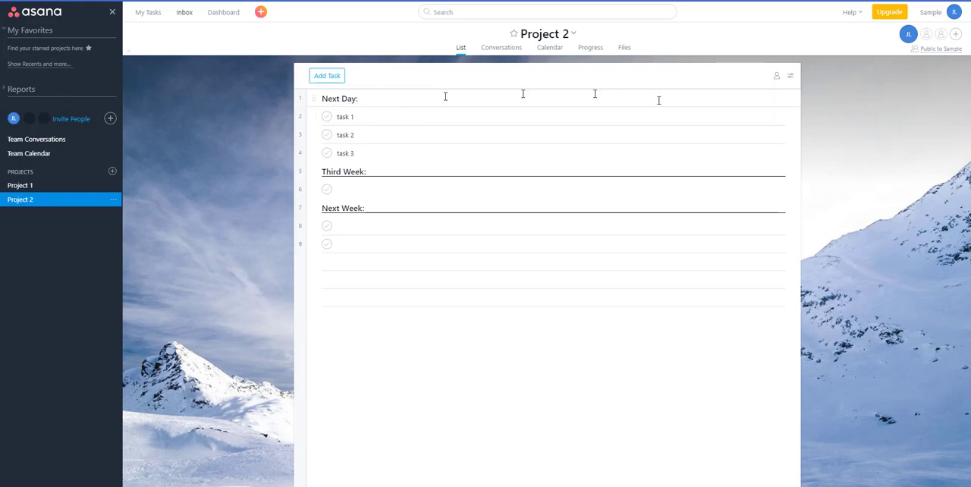
click(776, 116)
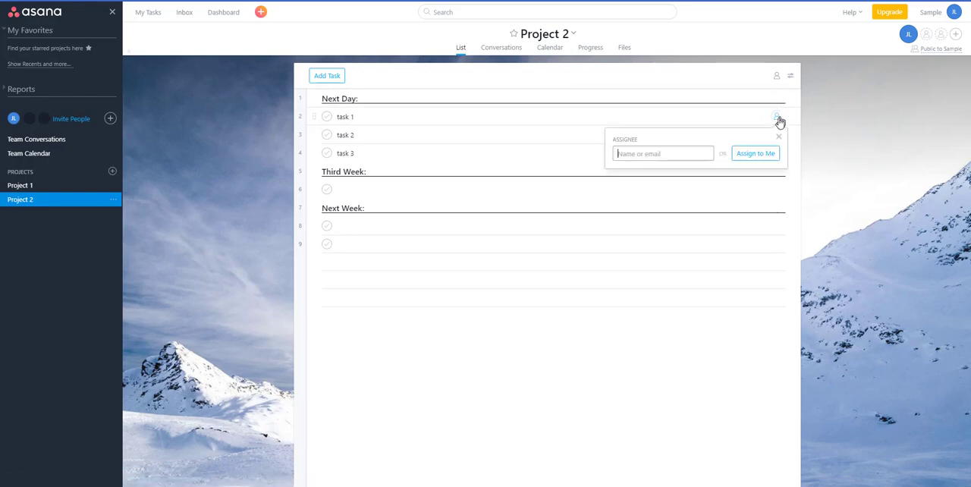
click(740, 156)
click(777, 134)
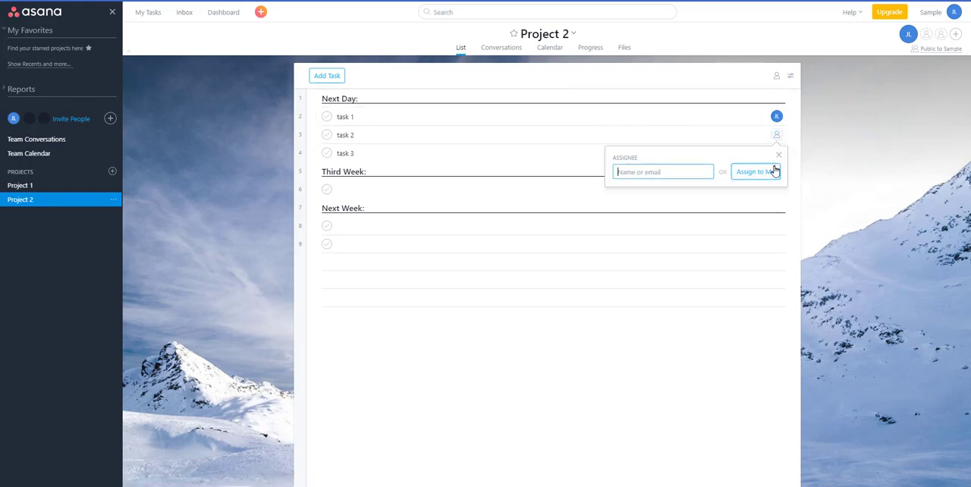
click(758, 172)
click(777, 152)
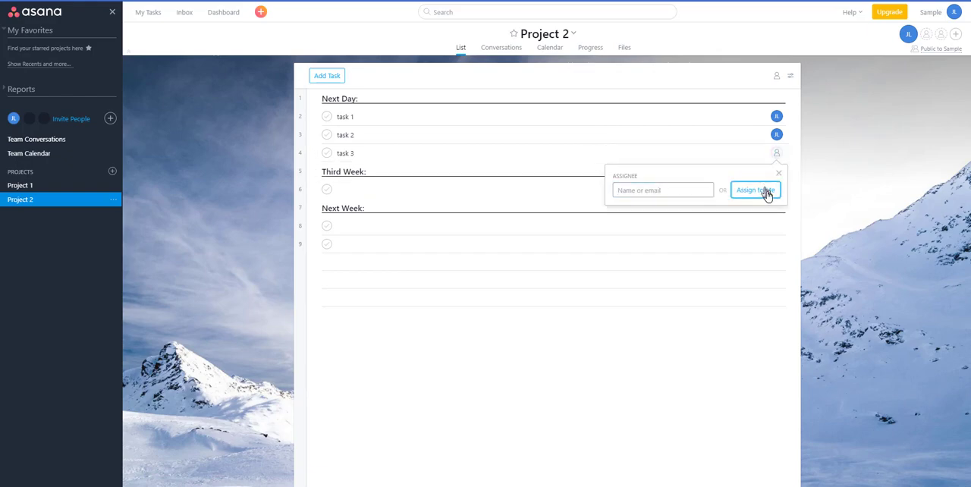
click(761, 190)
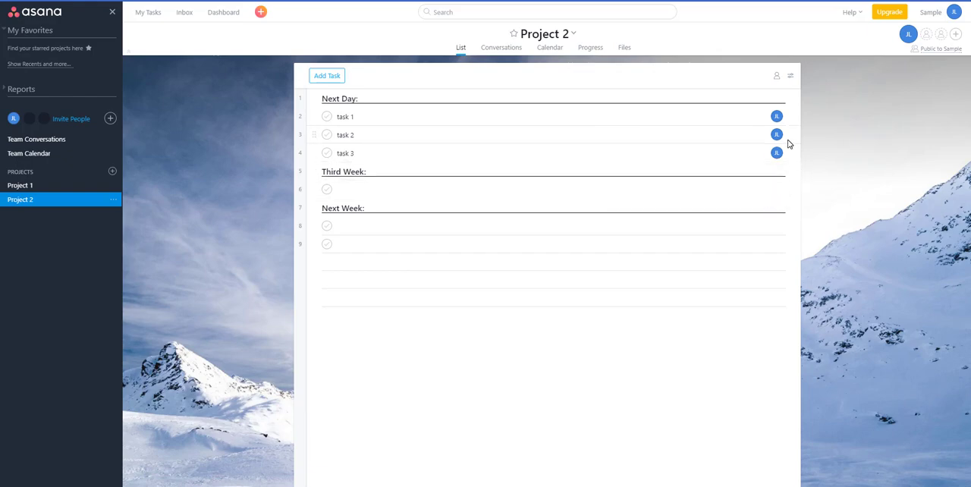
- Open the My Tasks list and view the details of Task 1 from Project 1
click(147, 13)
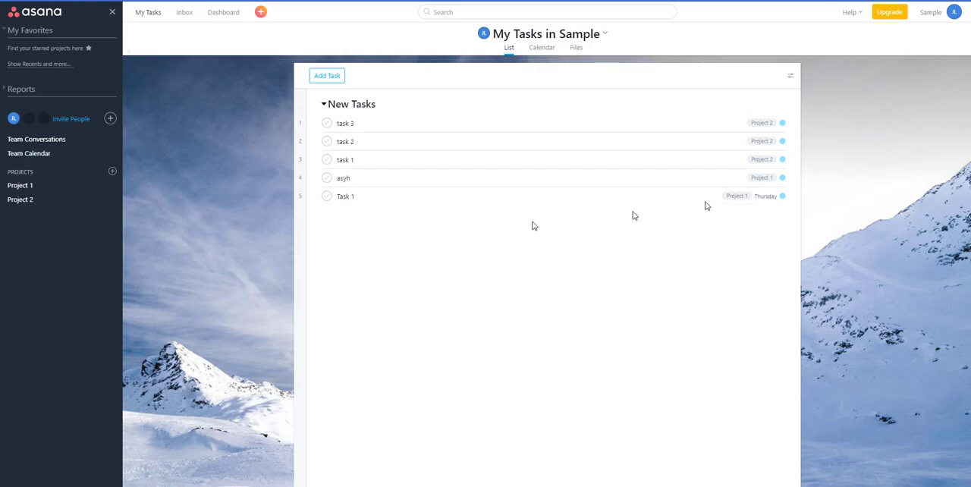
click(342, 199)
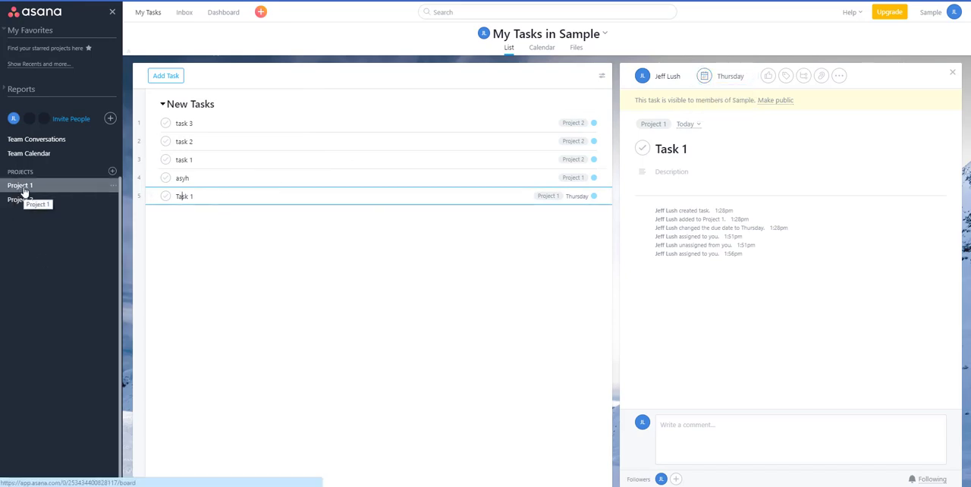
- Set the due date of task 3 to January 3 and of task 2 to January 24
click(250, 123)
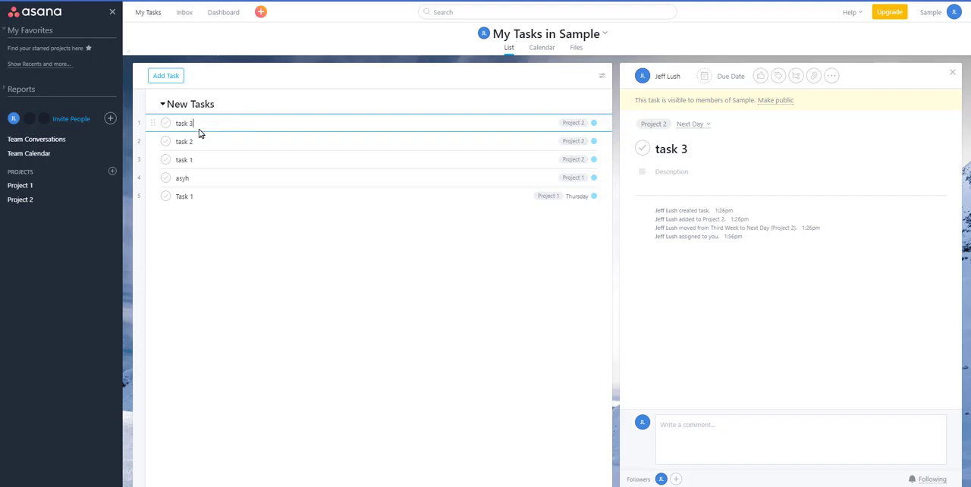
click(729, 76)
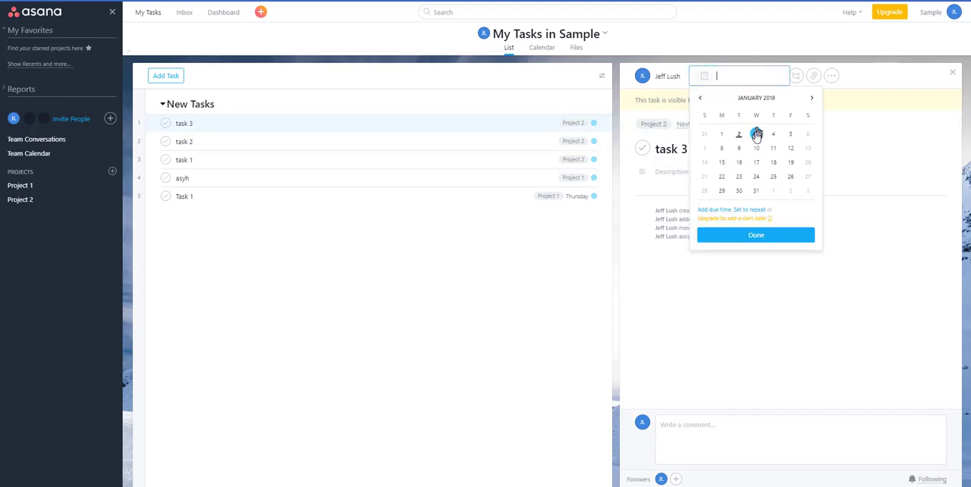
click(755, 133)
click(508, 141)
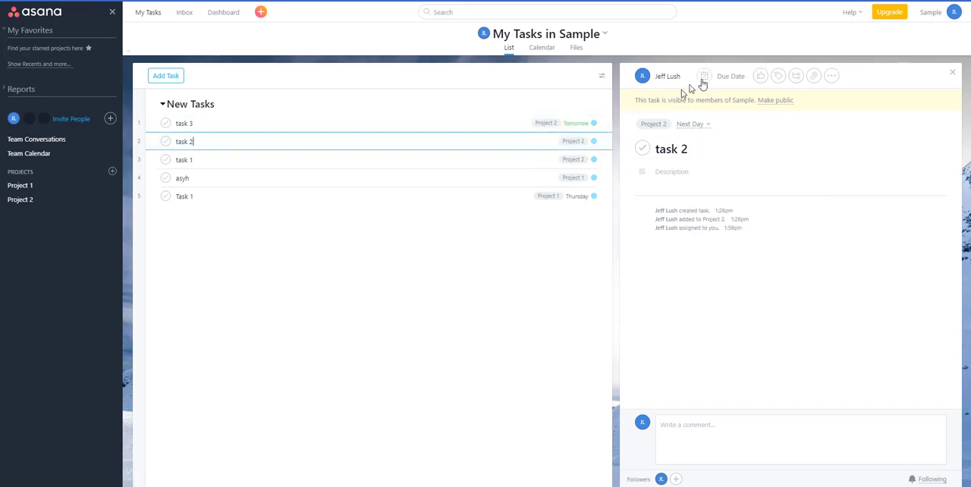
click(729, 76)
click(756, 175)
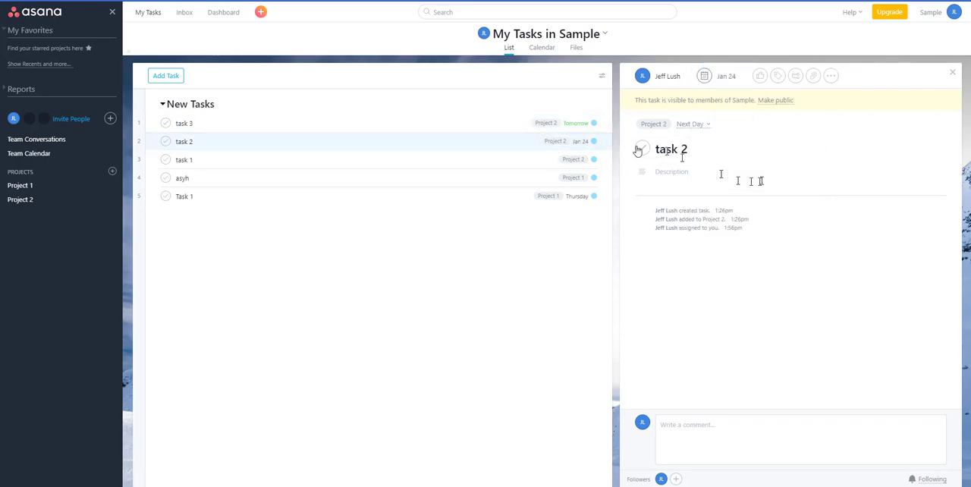
- Set the due date of Project 2's task 1 to January 19 and of asyh to January 24
click(494, 160)
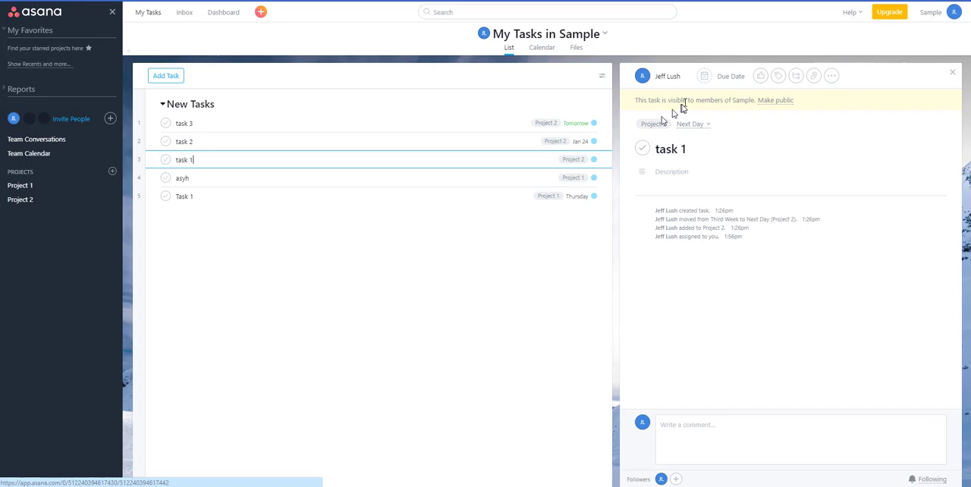
click(728, 77)
click(789, 162)
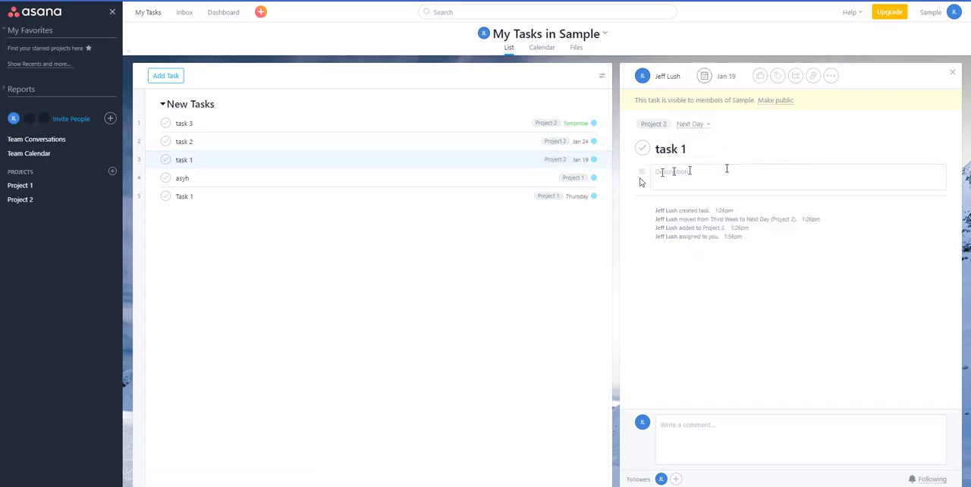
click(531, 179)
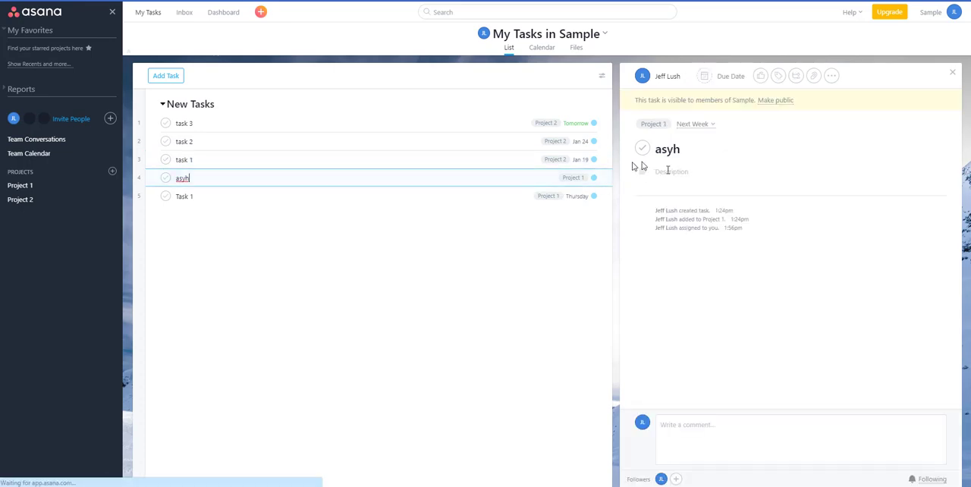
click(733, 77)
click(756, 176)
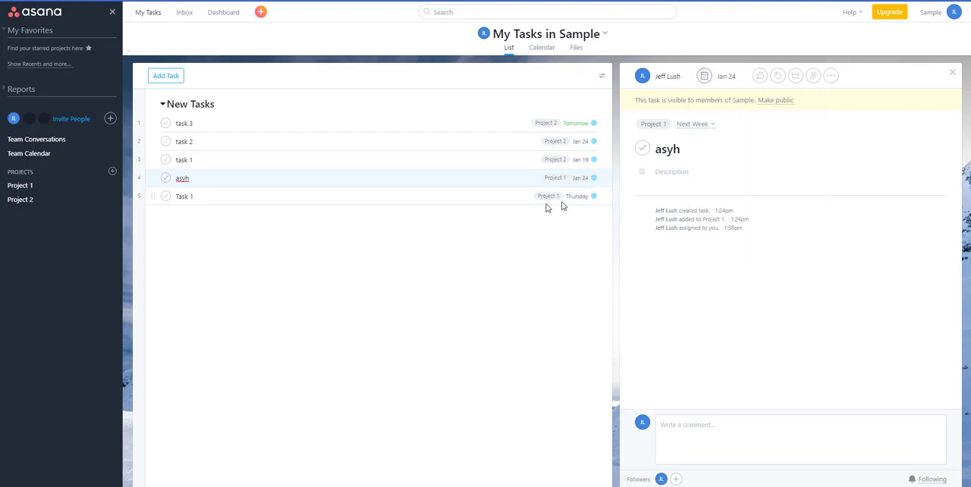
- Close the task details and sort the My Tasks list by Due Date
click(148, 15)
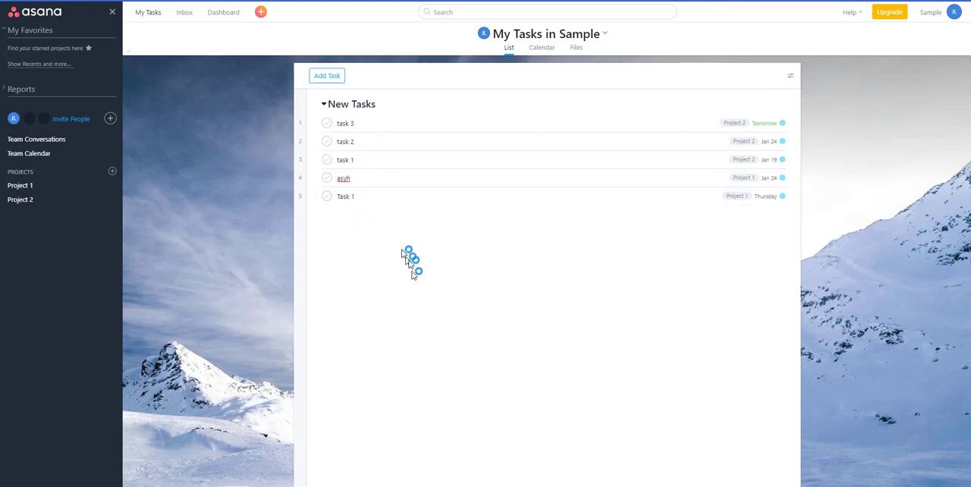
click(791, 77)
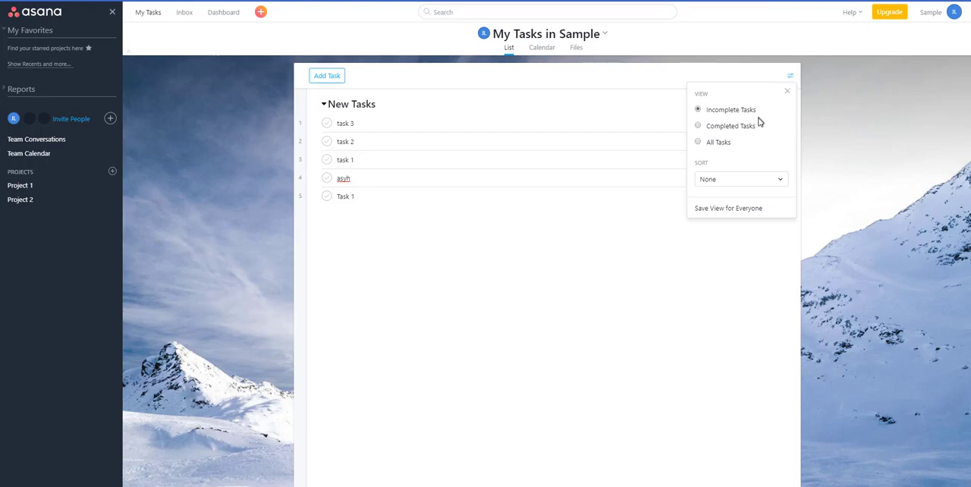
click(763, 181)
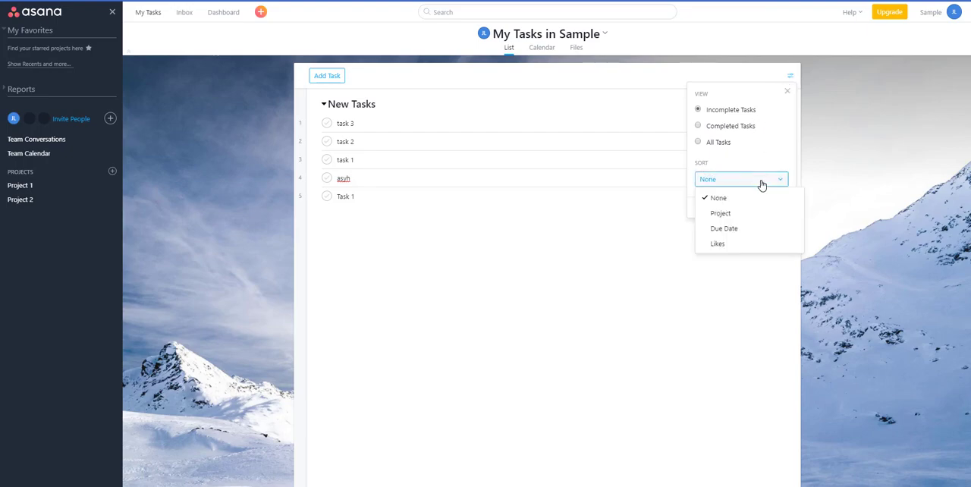
click(758, 225)
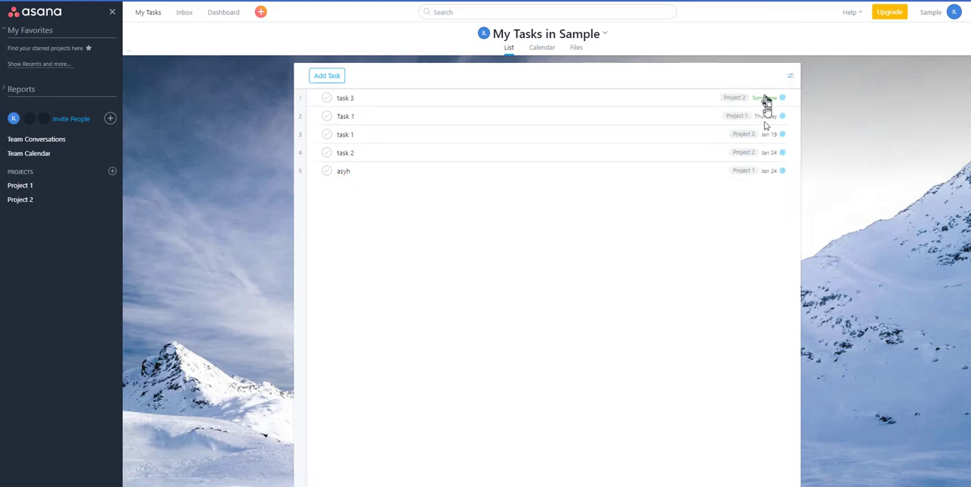
- Change the sorting of the My Tasks list to Project
click(790, 76)
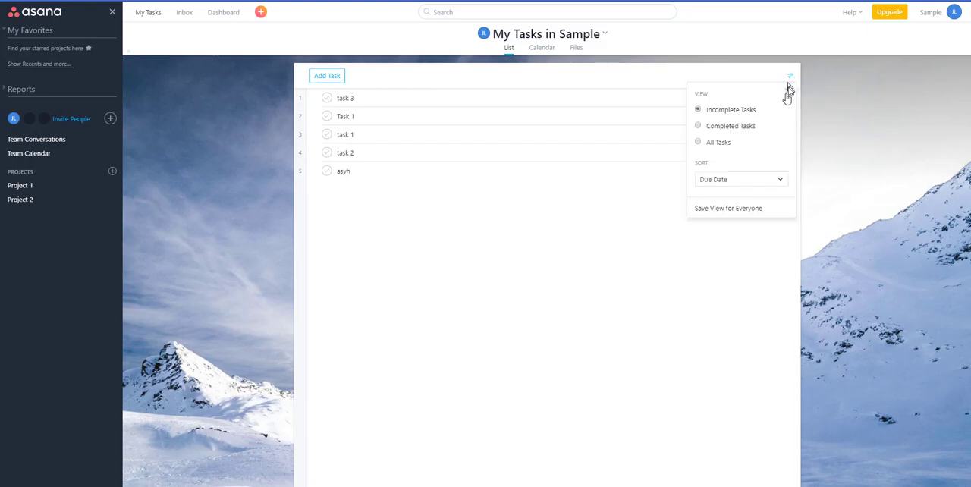
click(736, 182)
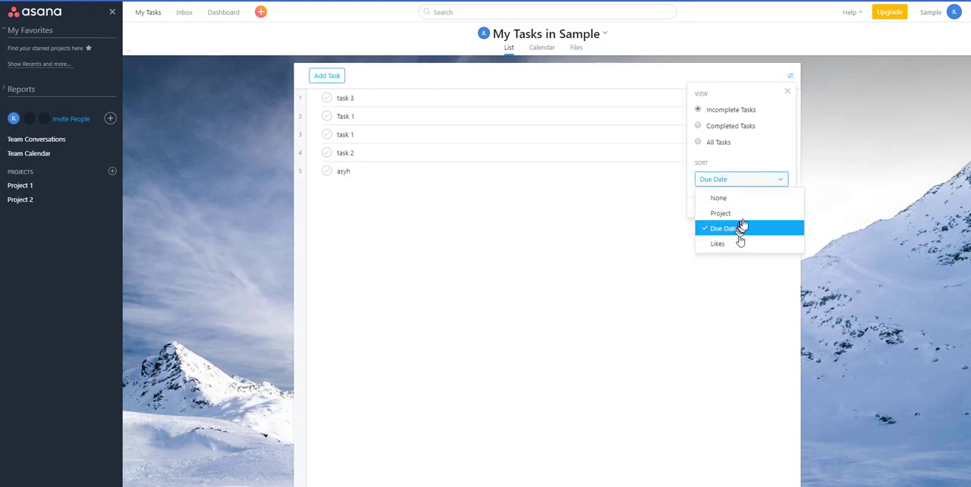
click(736, 213)
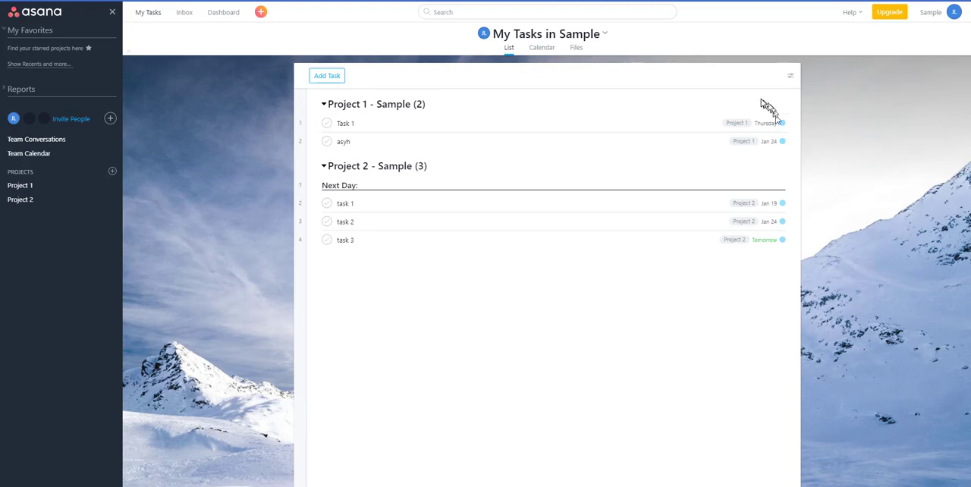
- Sort the My Tasks list by Likes
click(789, 79)
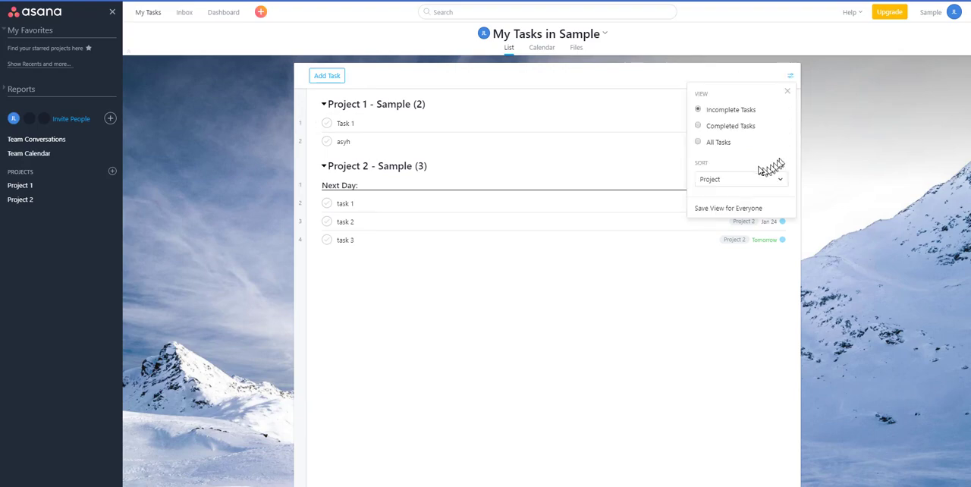
click(733, 181)
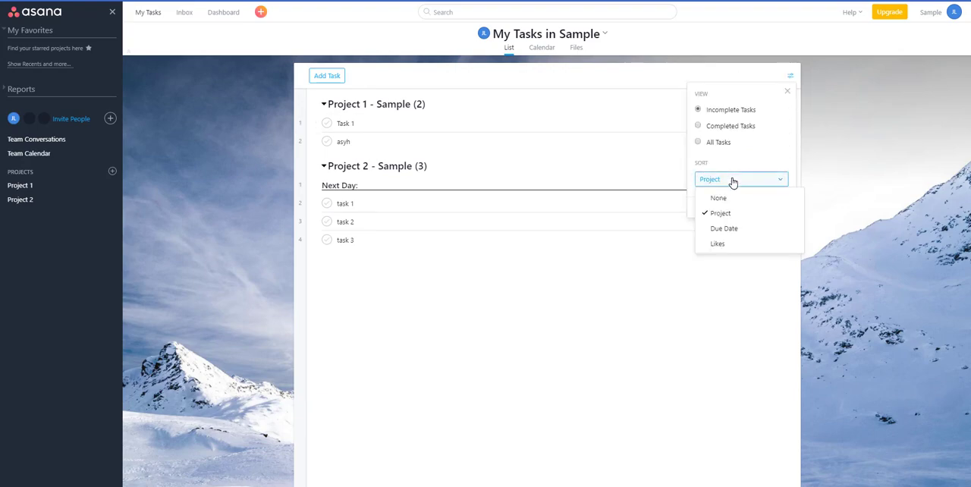
click(743, 244)
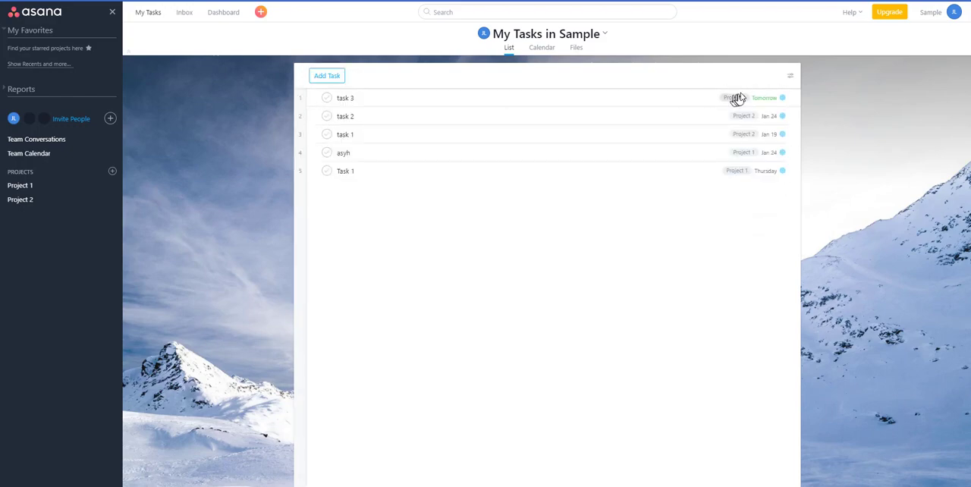
- Check the due date calendar of task 3 and open the task's details
click(763, 99)
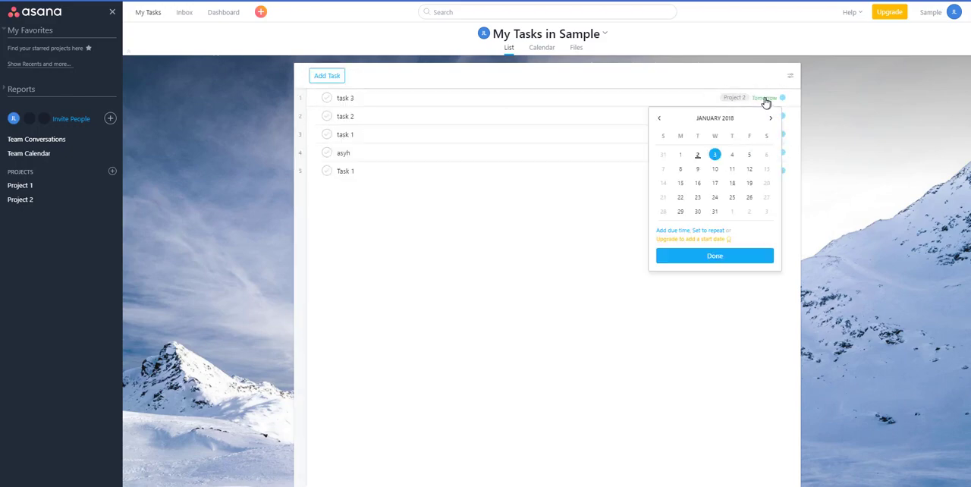
click(346, 98)
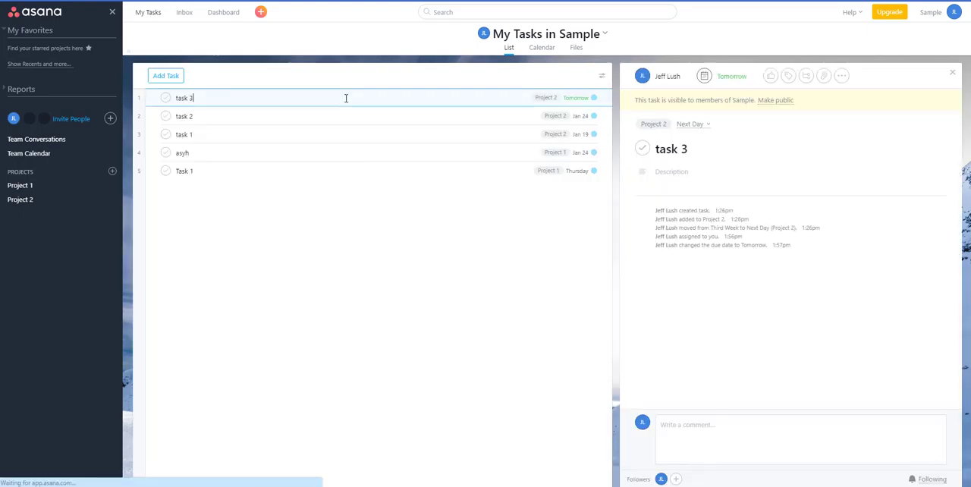
- Like task 3 and reapply the Likes sorting to the My Tasks list
click(770, 77)
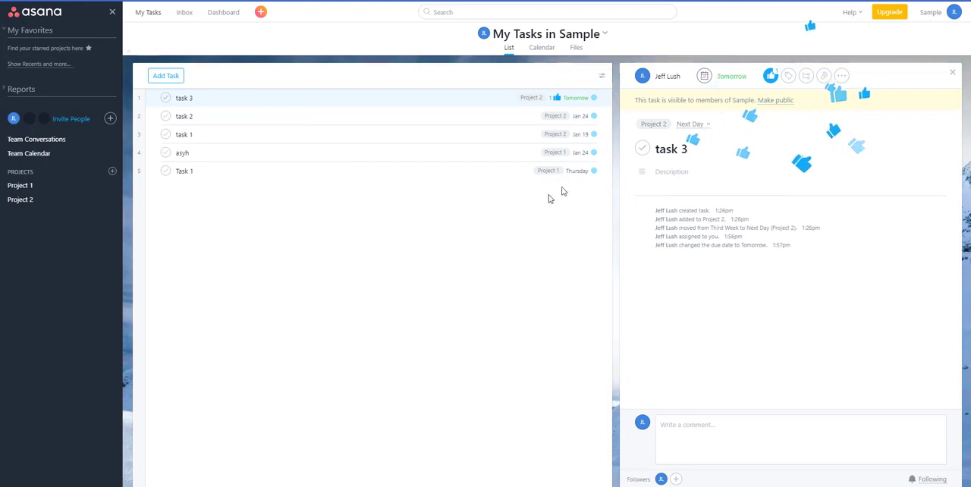
click(602, 76)
click(559, 177)
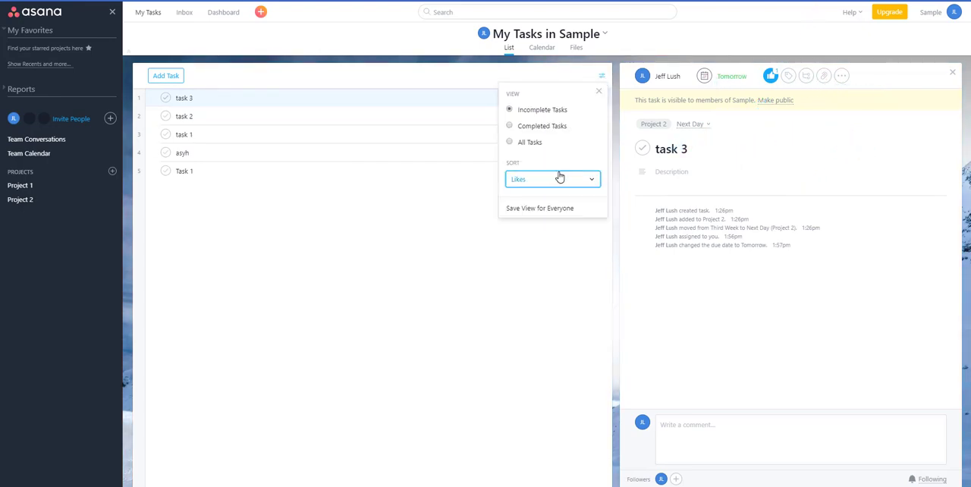
click(559, 179)
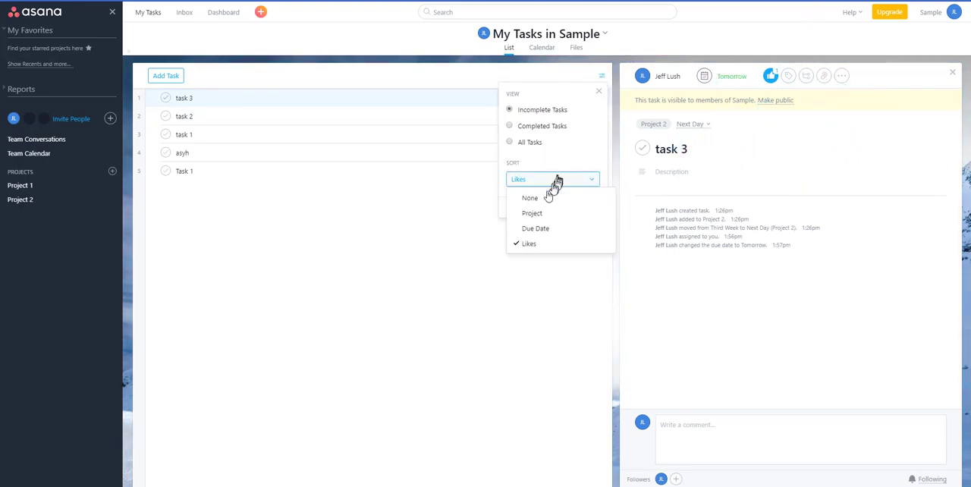
click(555, 240)
click(493, 304)
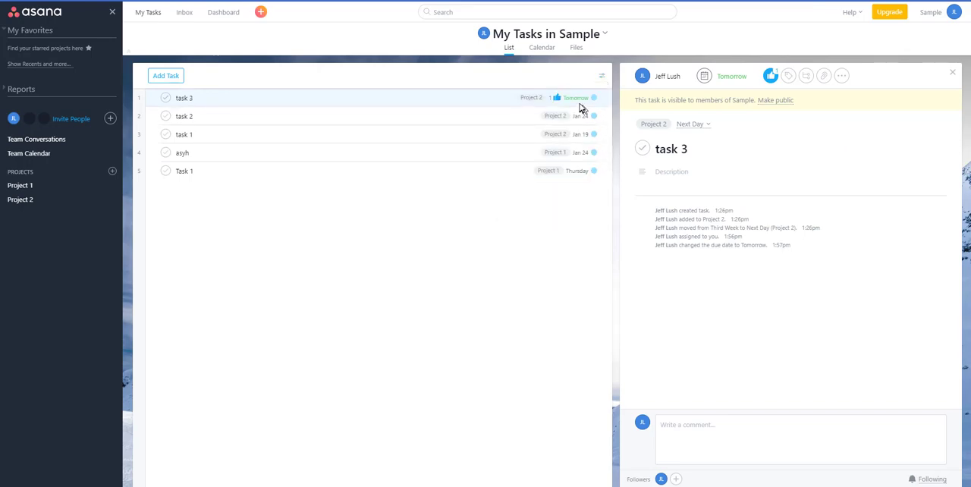
- Set the My Tasks view to All Tasks and close the details of task 3
click(602, 78)
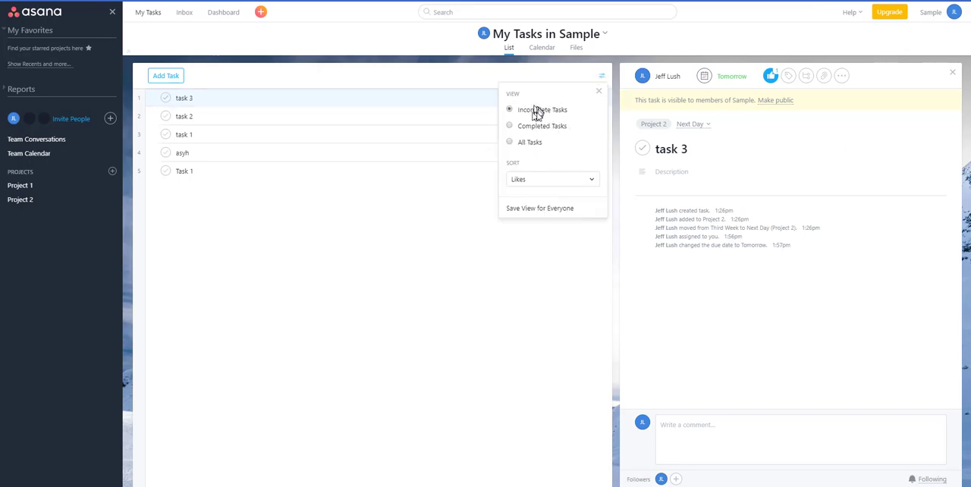
click(527, 144)
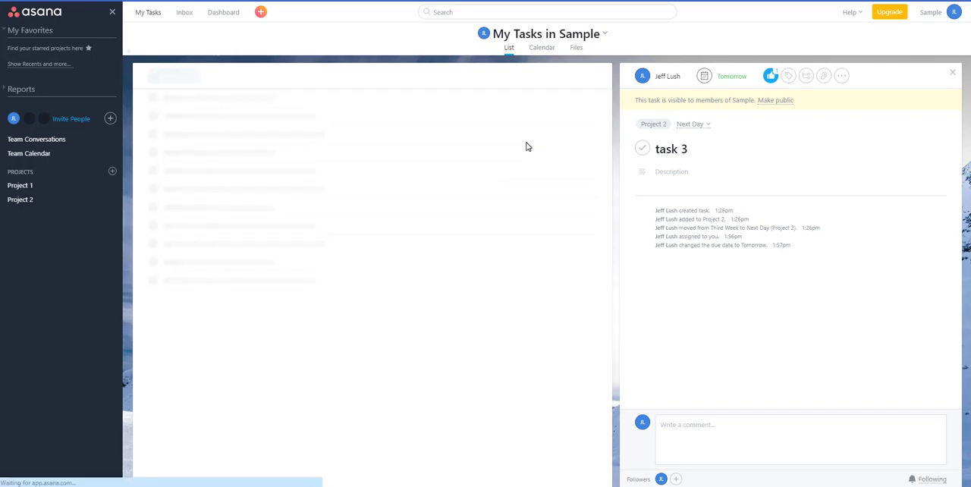
click(952, 72)
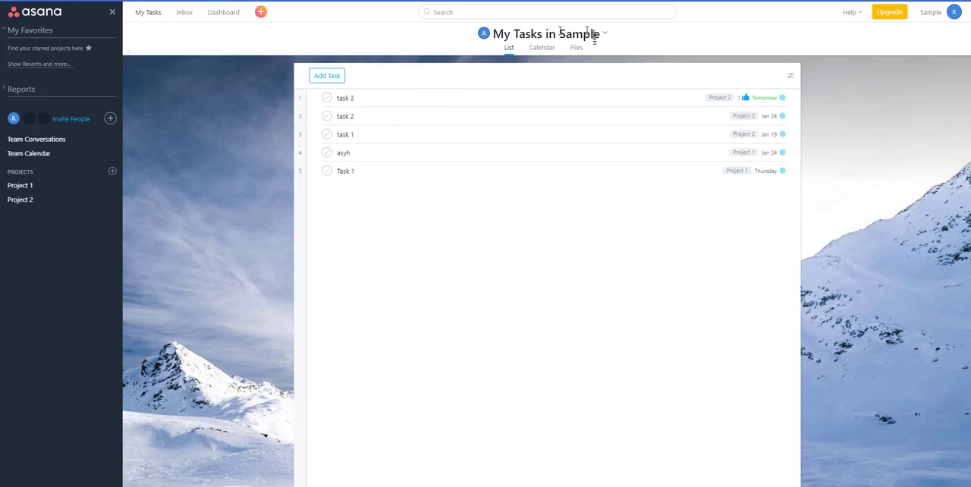
- Check the details of task 3 from the My Tasks calendar and move the task to January 9
click(542, 47)
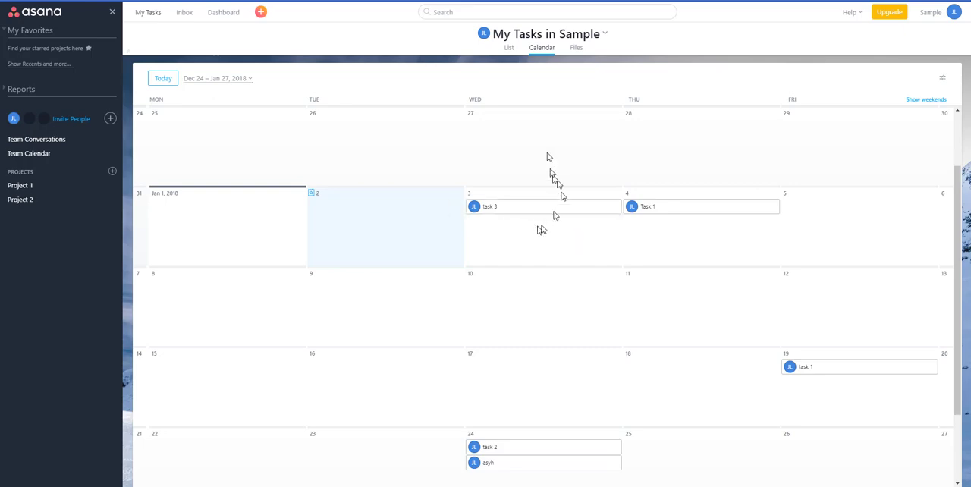
click(502, 211)
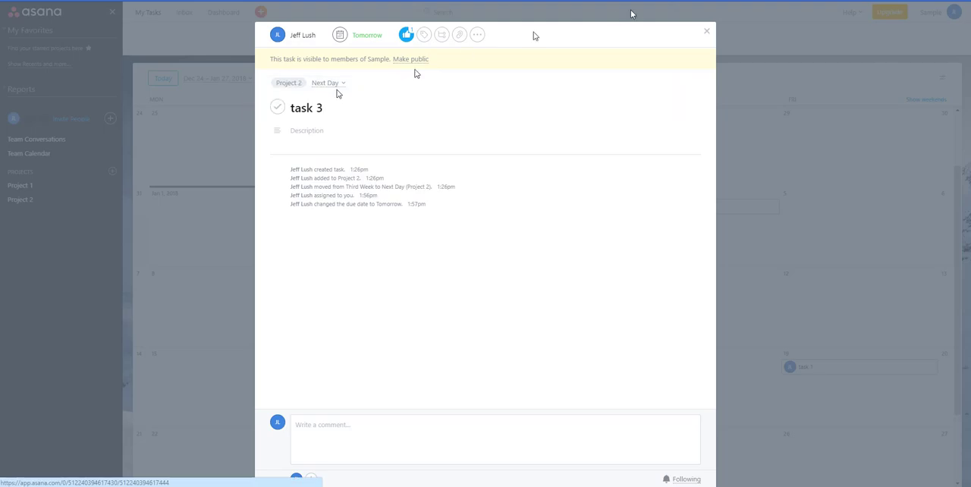
click(705, 30)
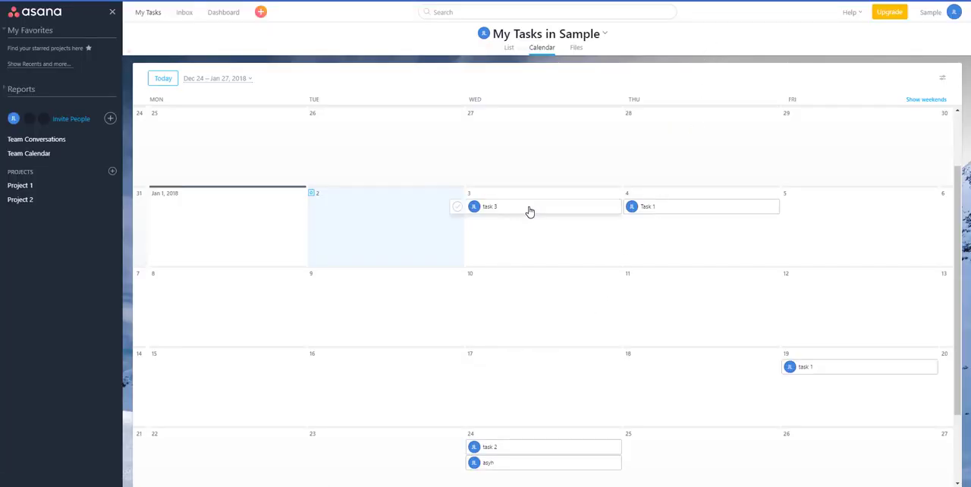
drag(529, 211, 387, 296)
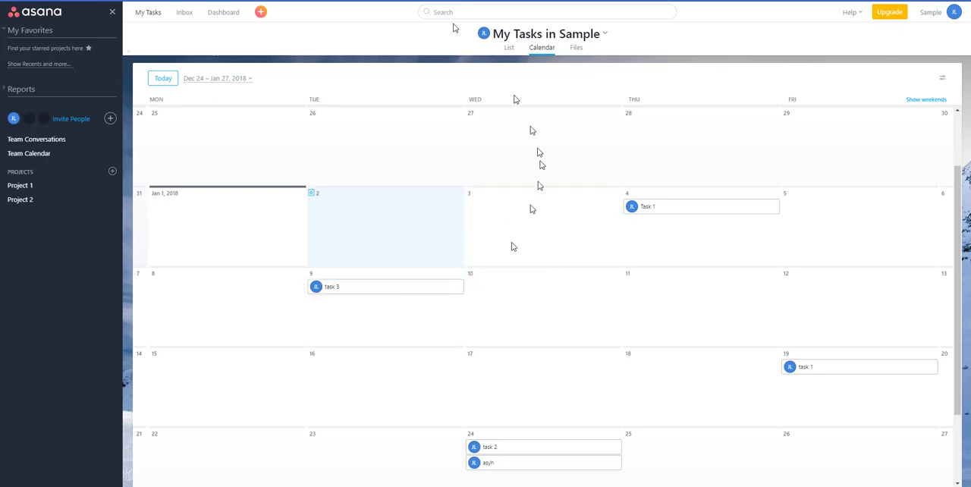
- Review task 3's due date in Project 2, the project's conversations and calendar, and the Project 1 board
click(44, 200)
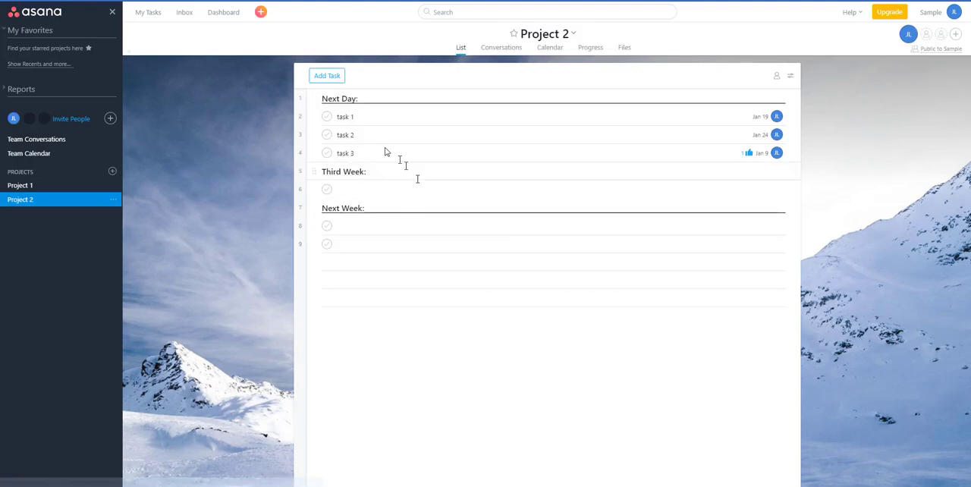
click(766, 156)
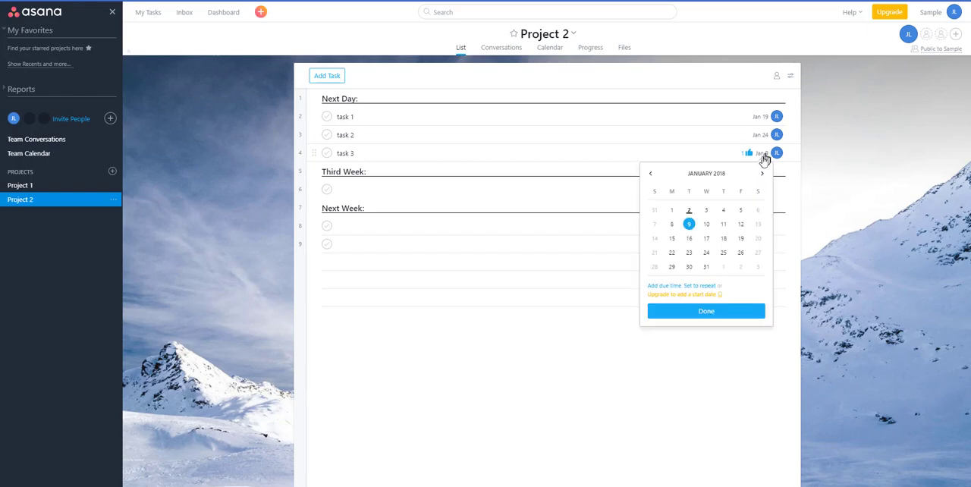
click(879, 203)
click(500, 47)
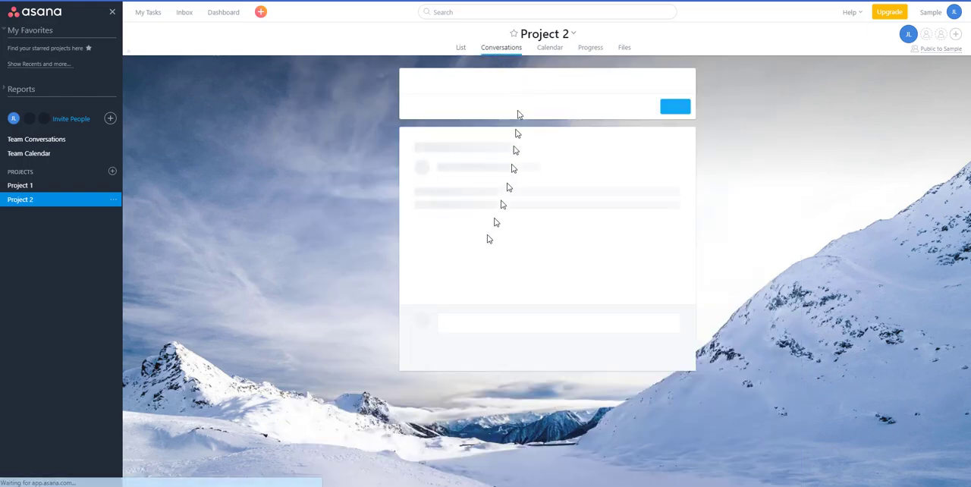
click(553, 48)
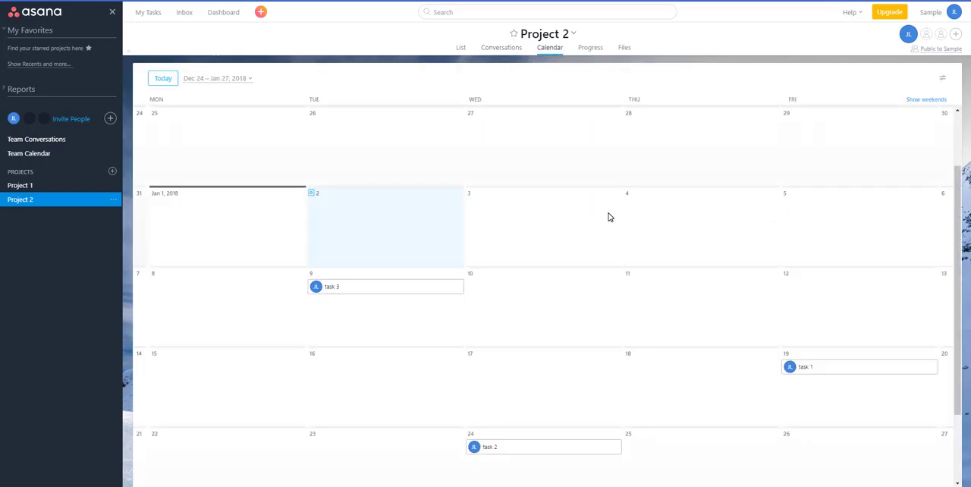
click(41, 187)
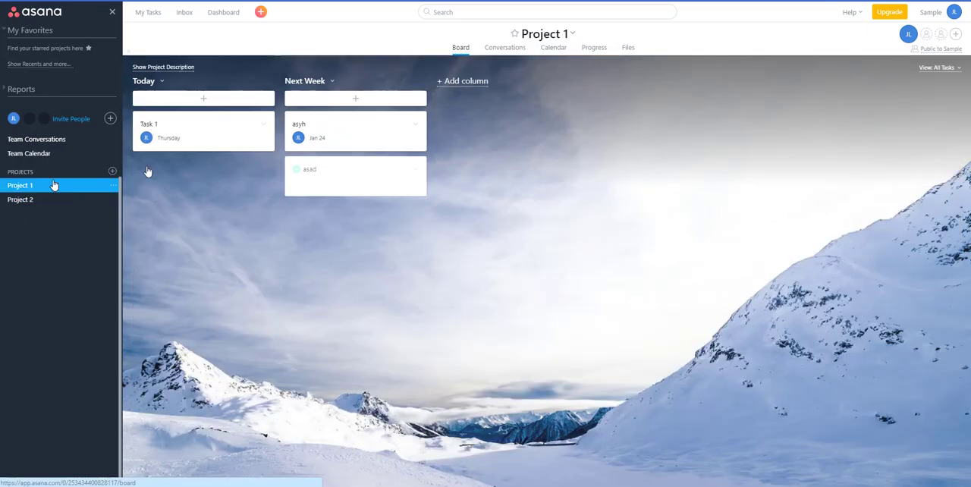
- Return to the My Tasks list and show all tasks, including completed ones
click(150, 15)
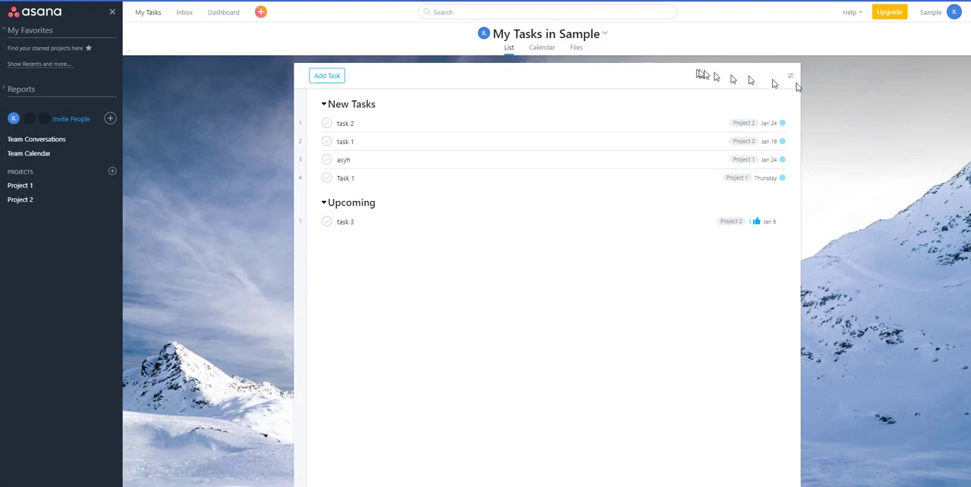
click(791, 77)
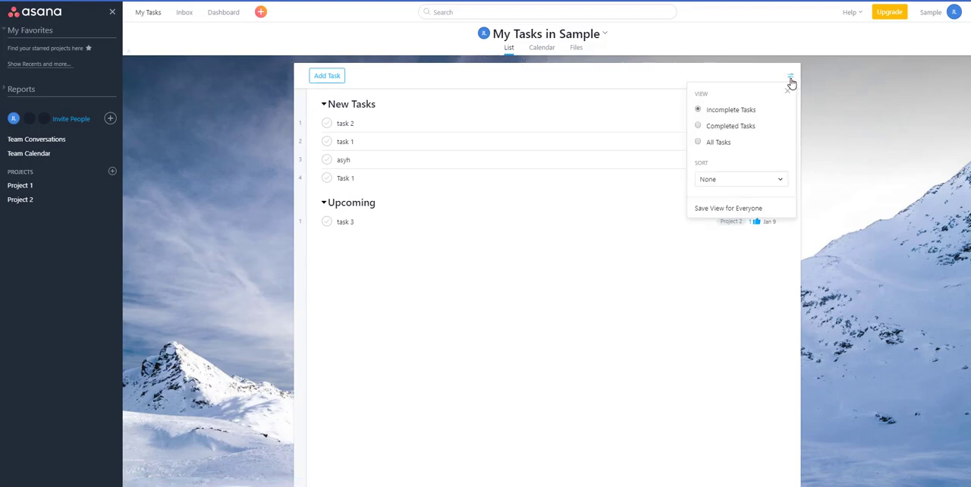
click(715, 144)
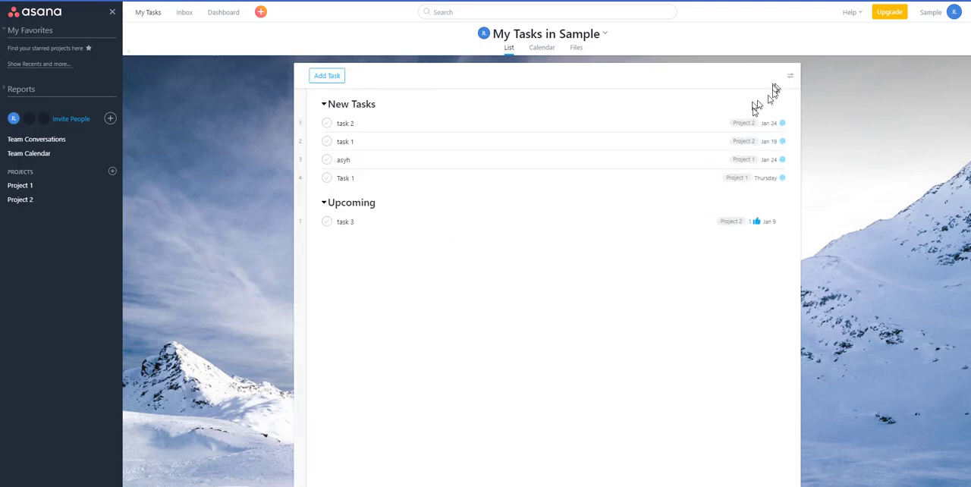
- Mark task 2 as complete in the My Tasks list and asyh as complete in the My Tasks calendar
click(326, 123)
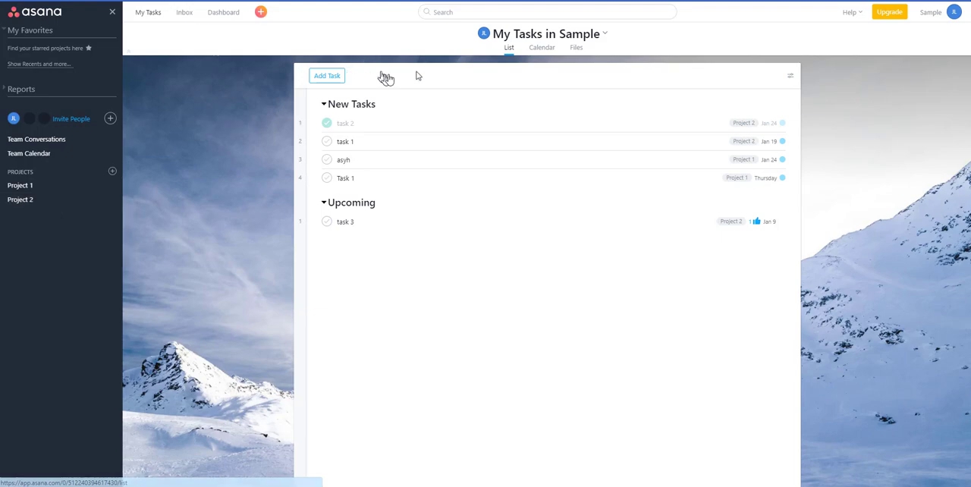
click(551, 48)
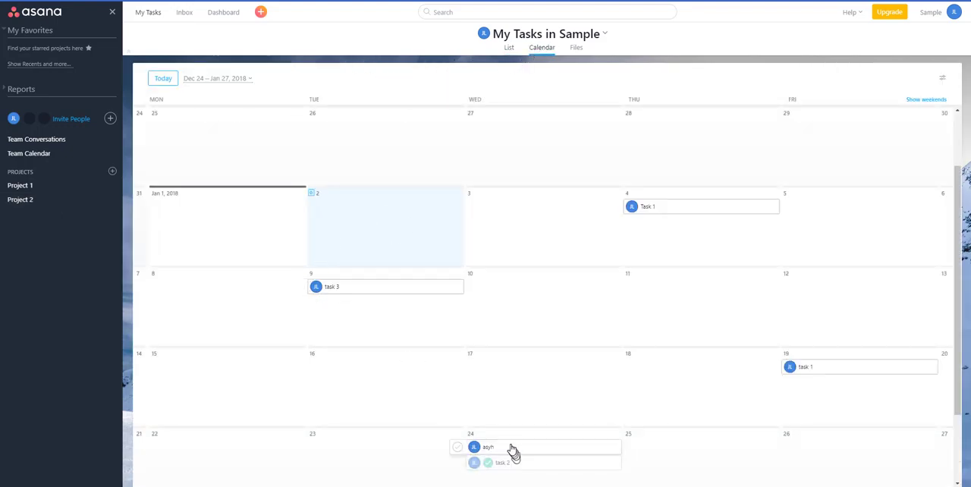
click(458, 449)
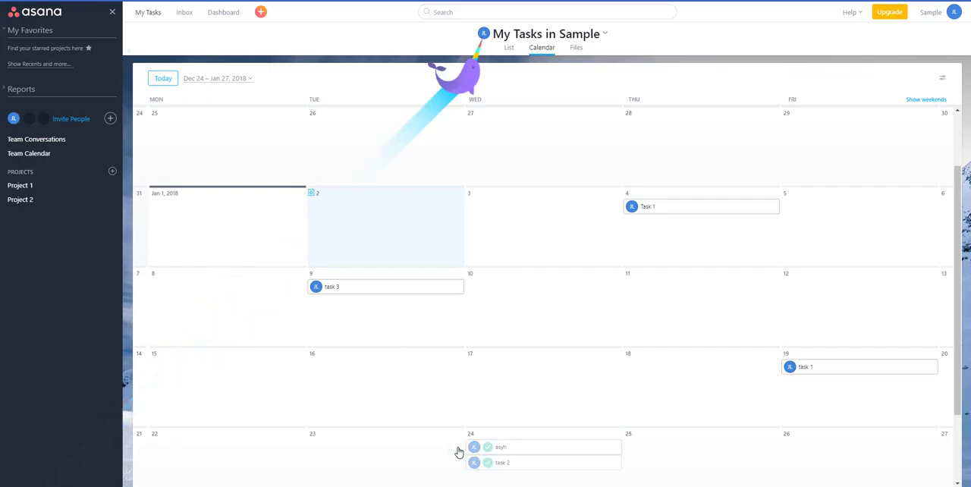